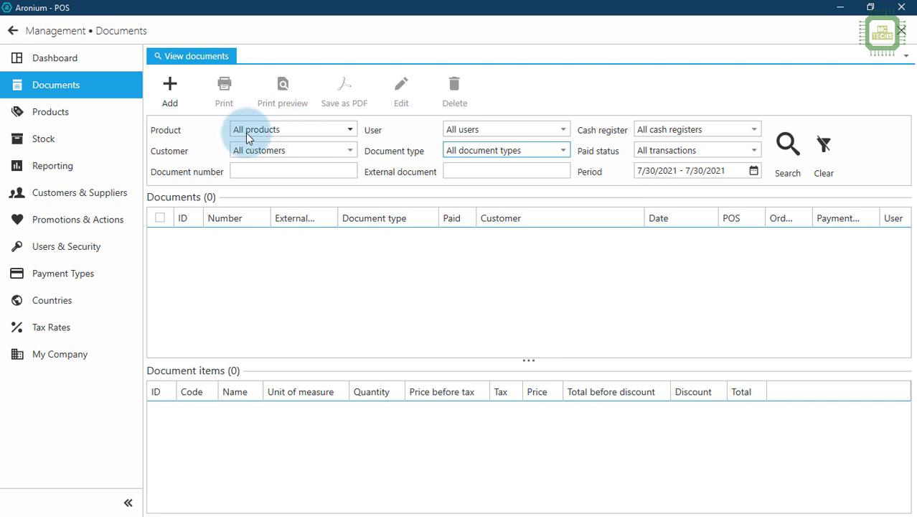
click(307, 132)
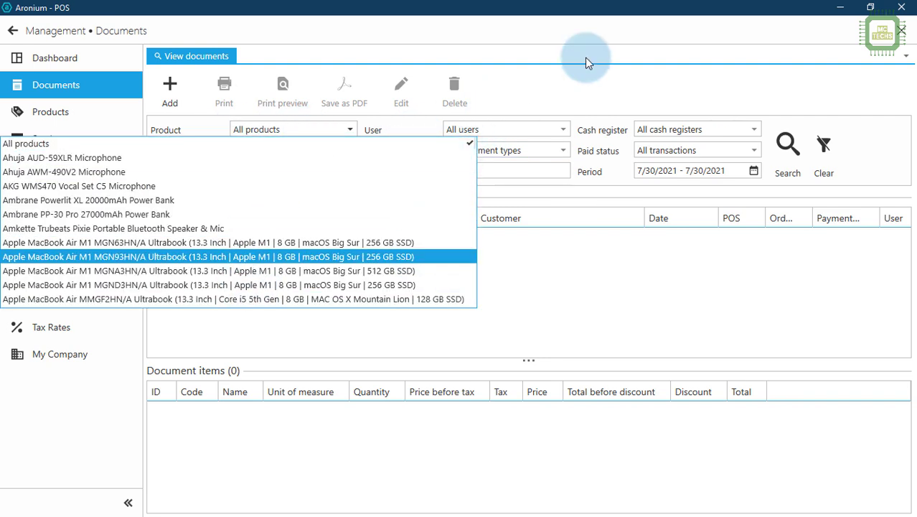
click(521, 83)
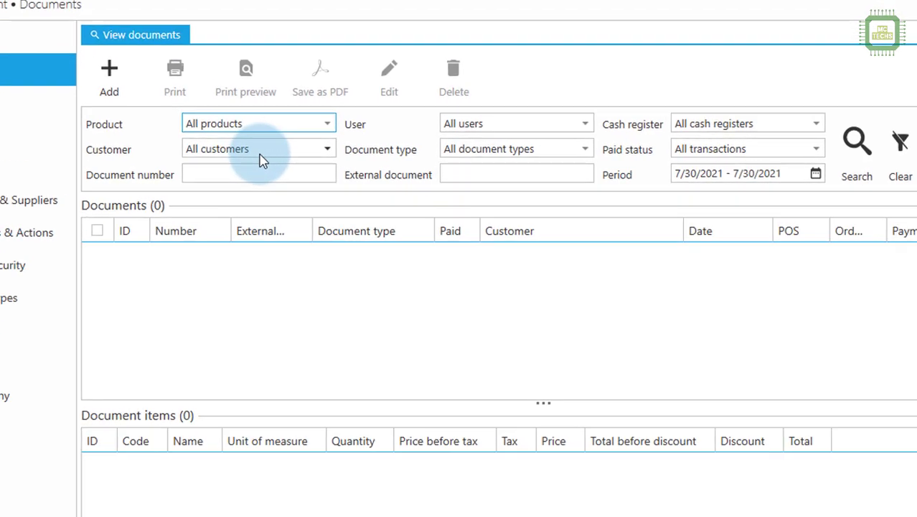
click(261, 154)
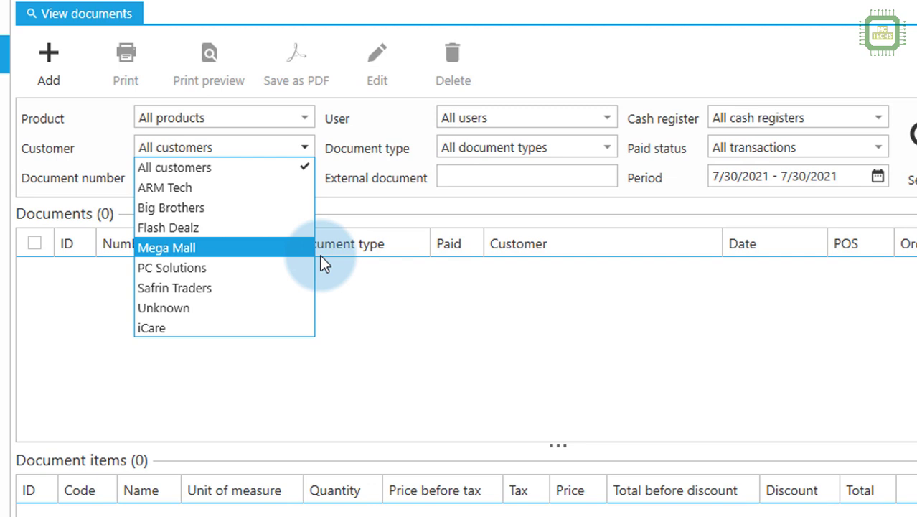
click(404, 281)
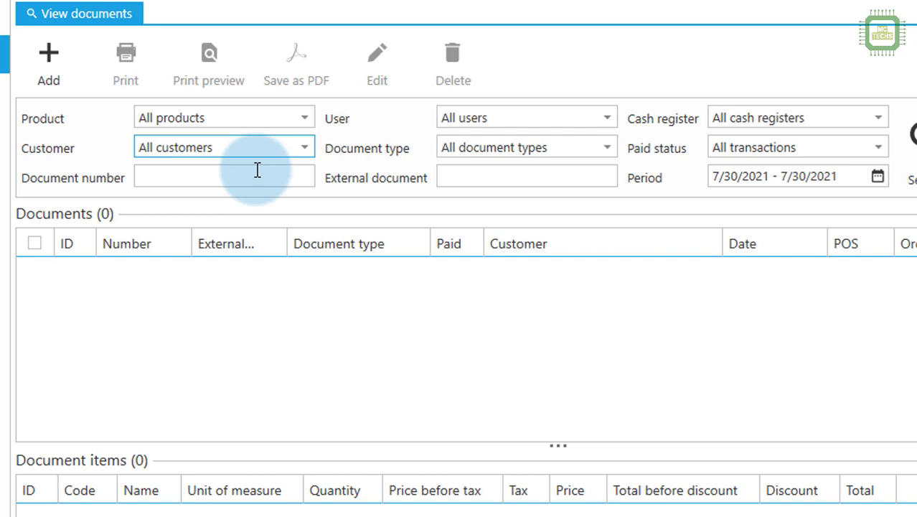
click(519, 124)
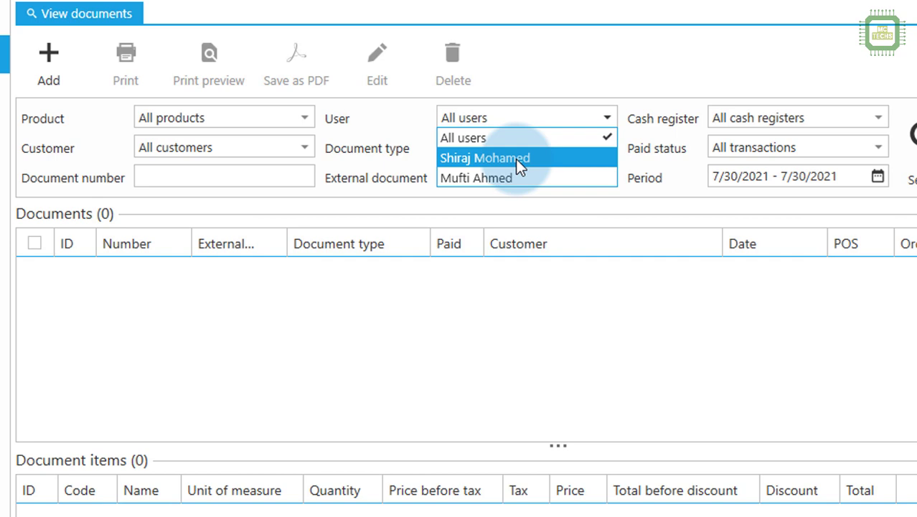
click(583, 63)
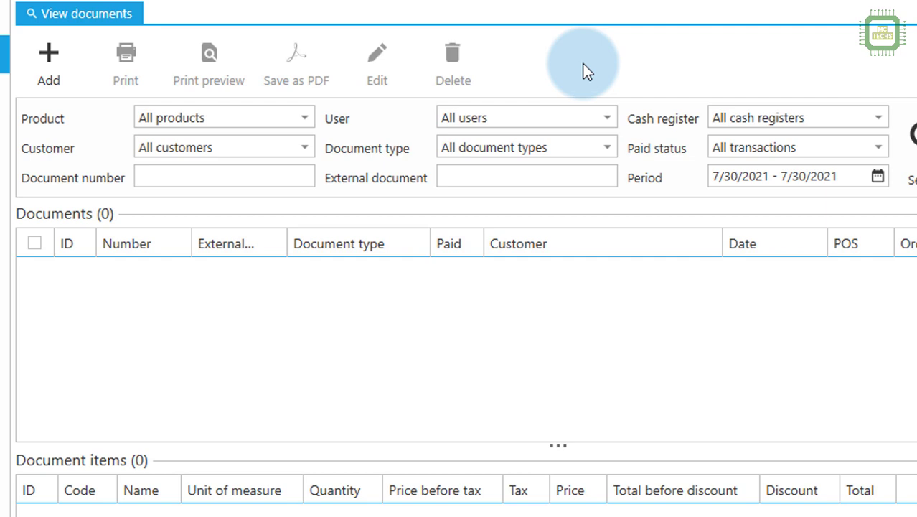
click(524, 156)
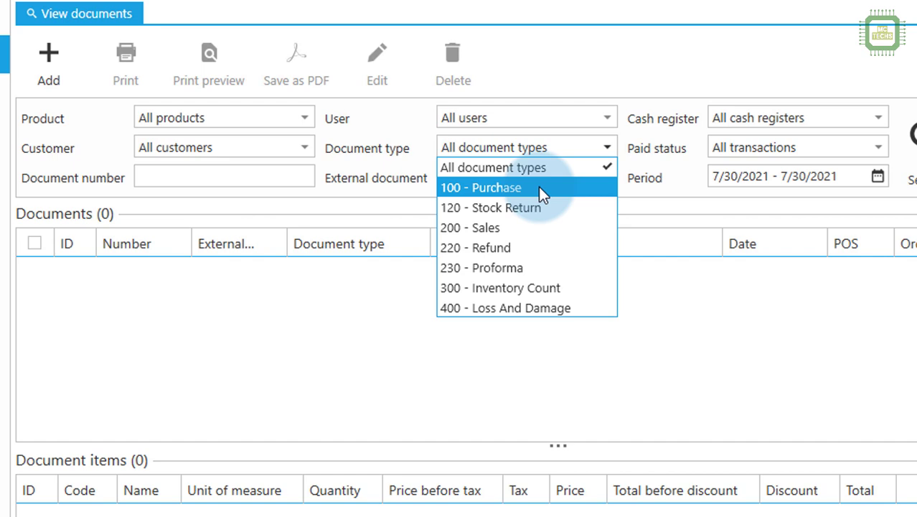
click(595, 63)
key(Tab)
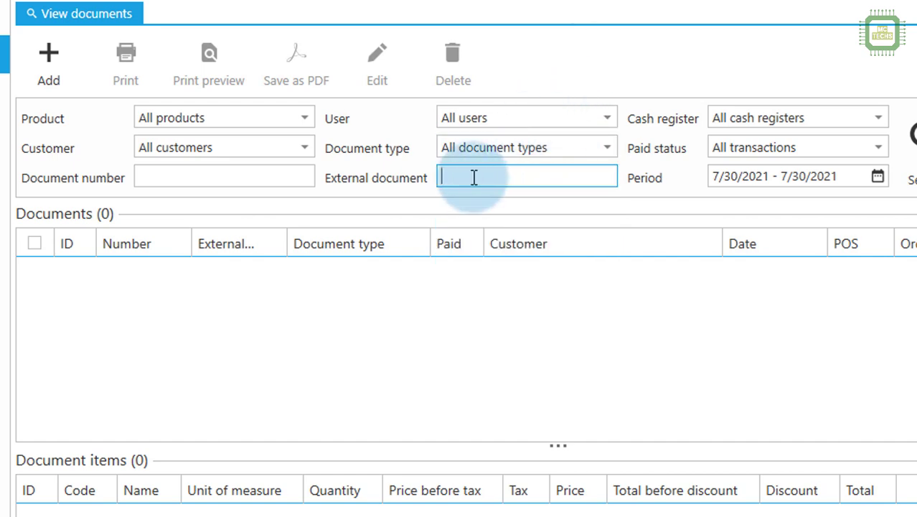
key(shift+Tab)
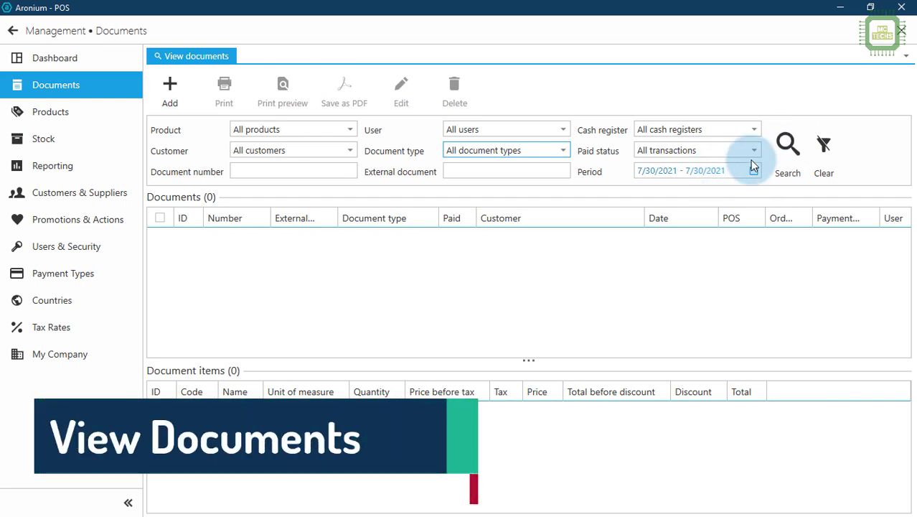
Search the 7/30/2021 documents and review the items of Purchase, Stock return, Sales, Refund and Proforma, ending on Purchase.
click(787, 145)
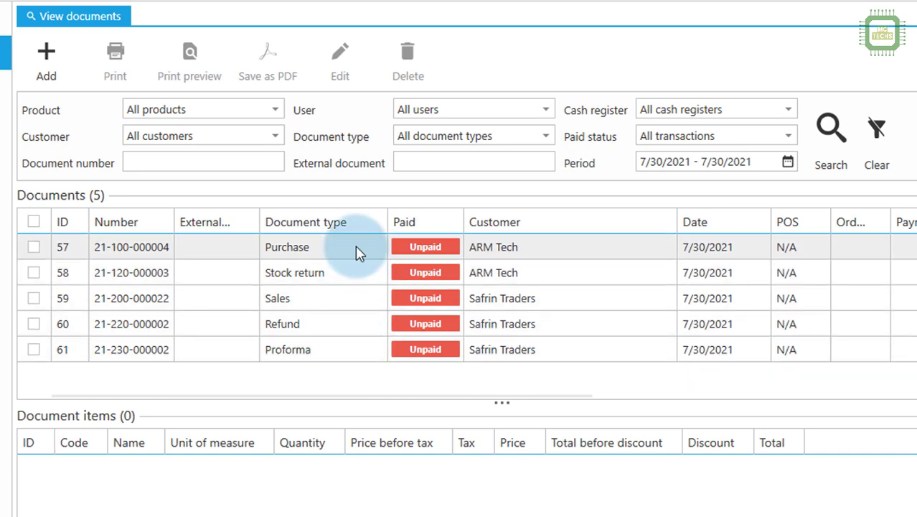
click(358, 253)
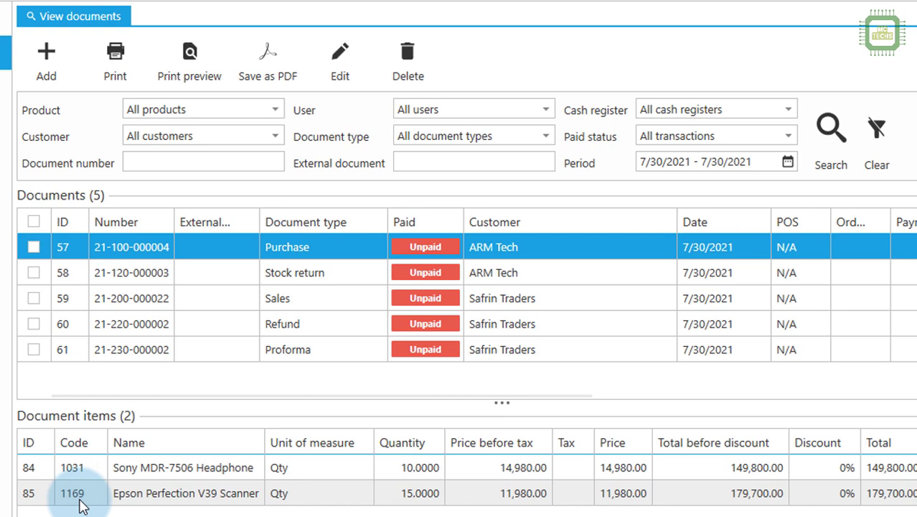
click(306, 280)
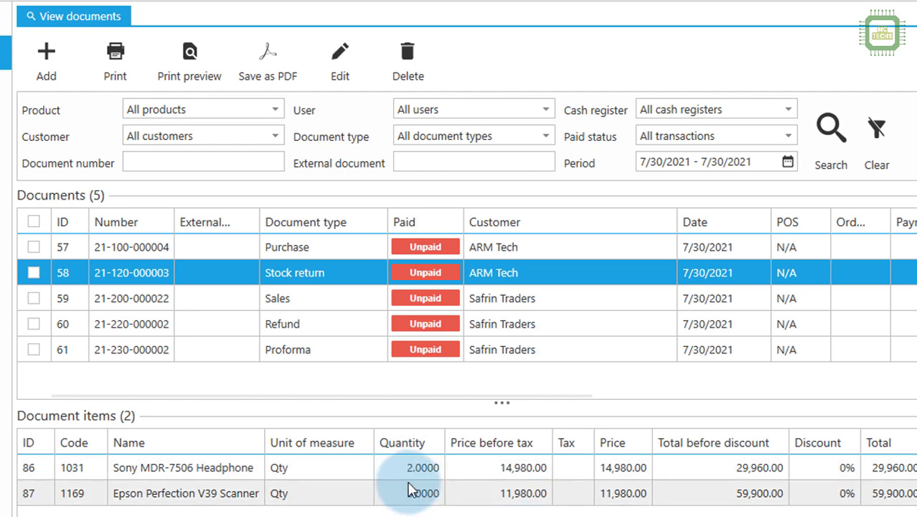
click(278, 301)
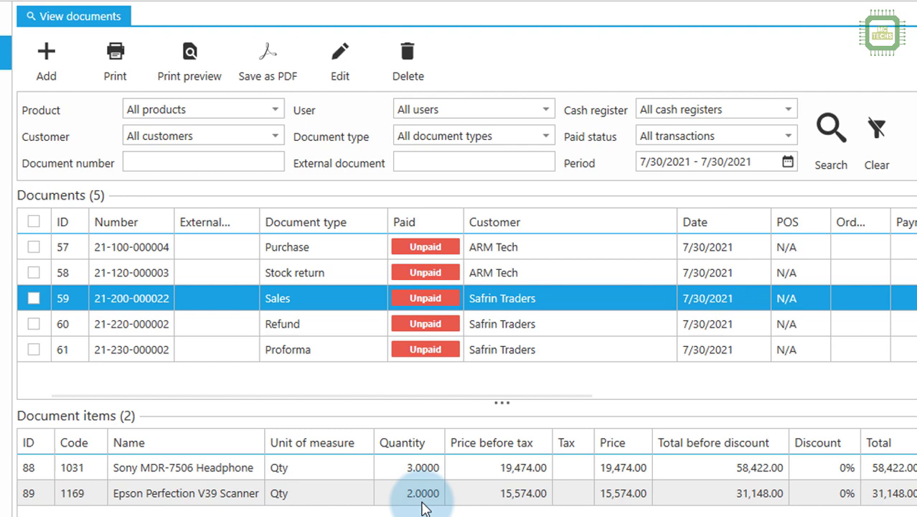
click(318, 326)
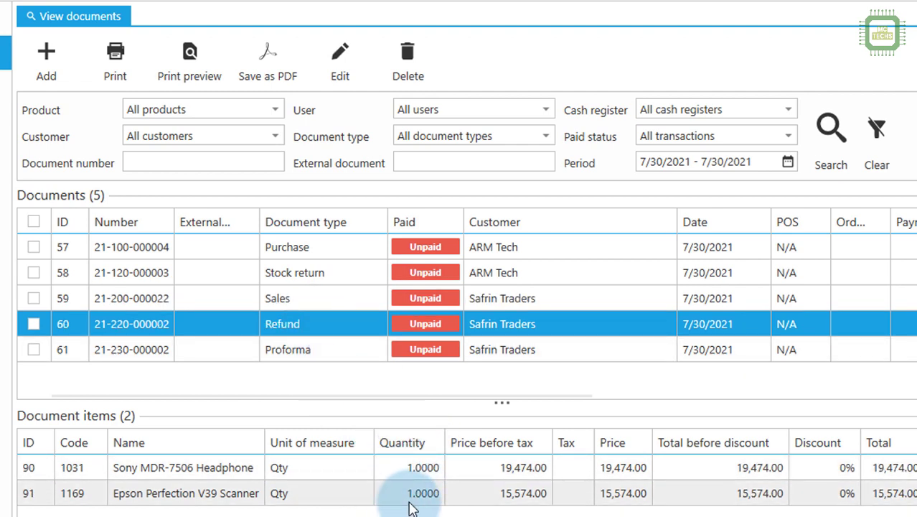
click(309, 359)
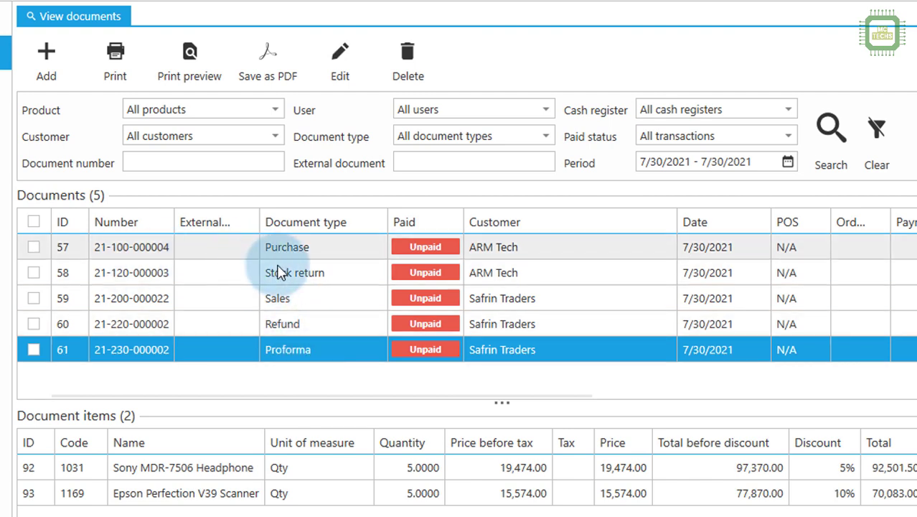
click(294, 253)
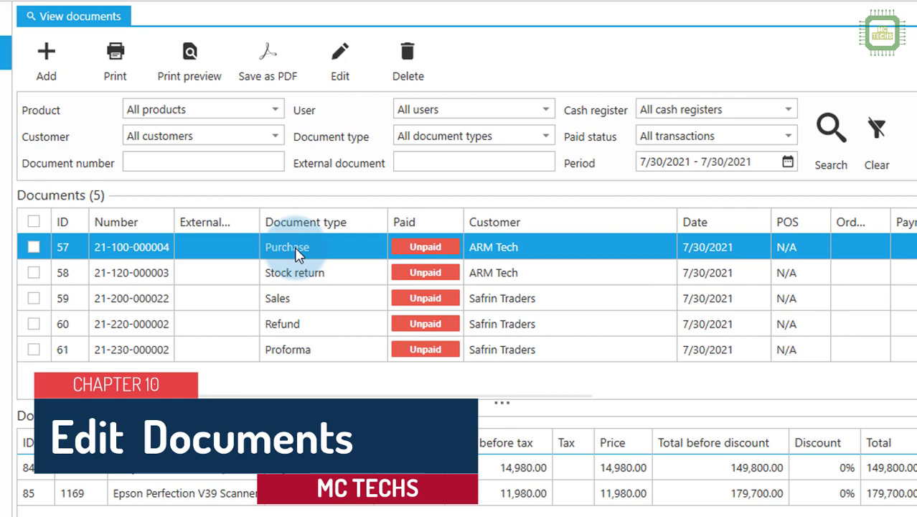
Open the ARM Tech purchase for editing and bring up the Sony MDR-7506 Headphone line's details.
click(338, 64)
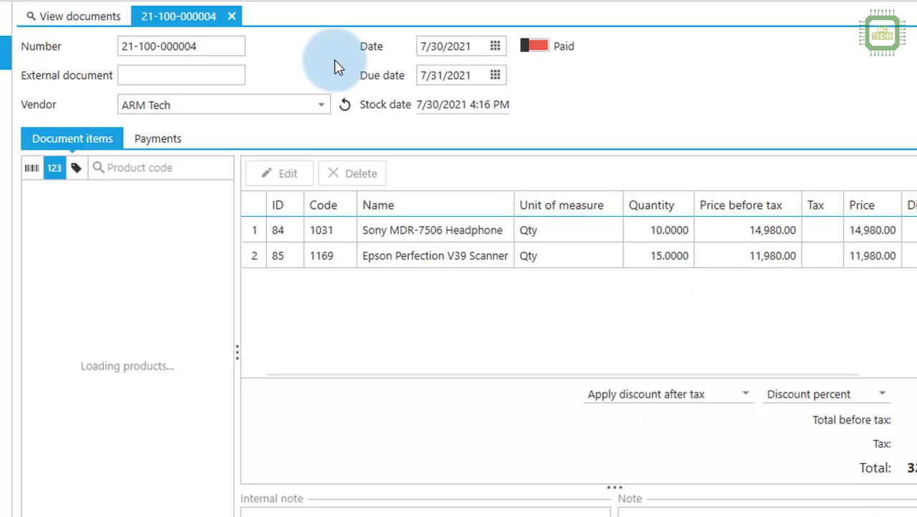
click(376, 238)
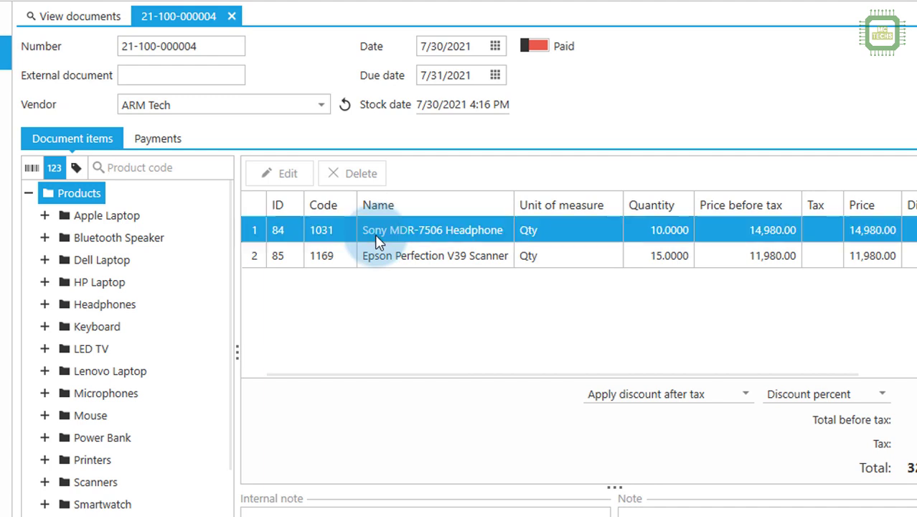
click(447, 258)
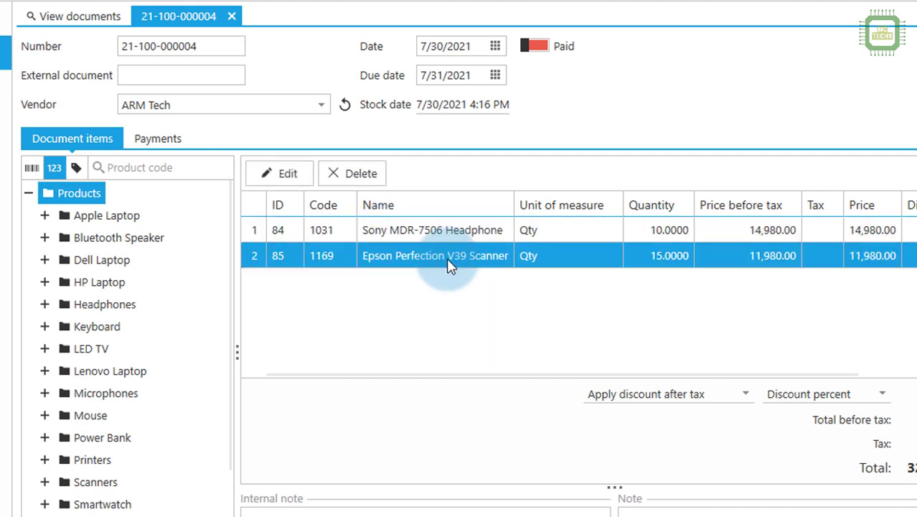
click(449, 234)
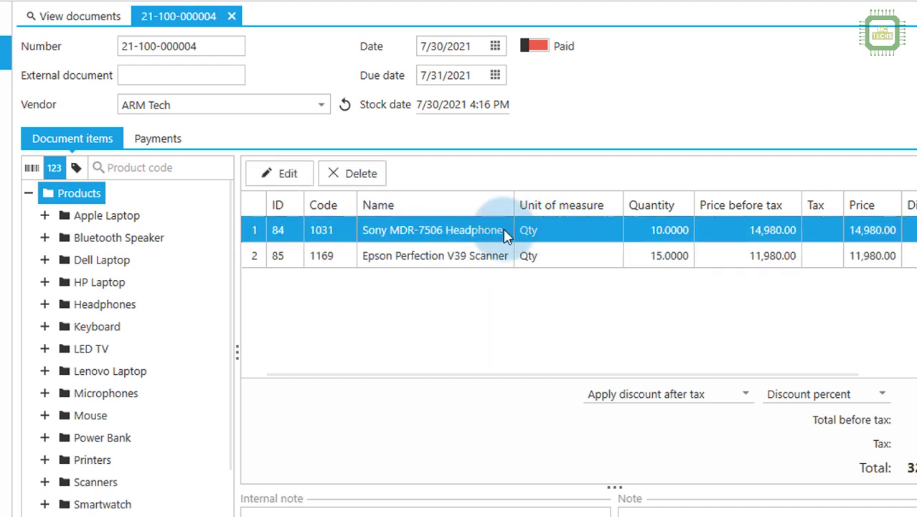
right_click(468, 230)
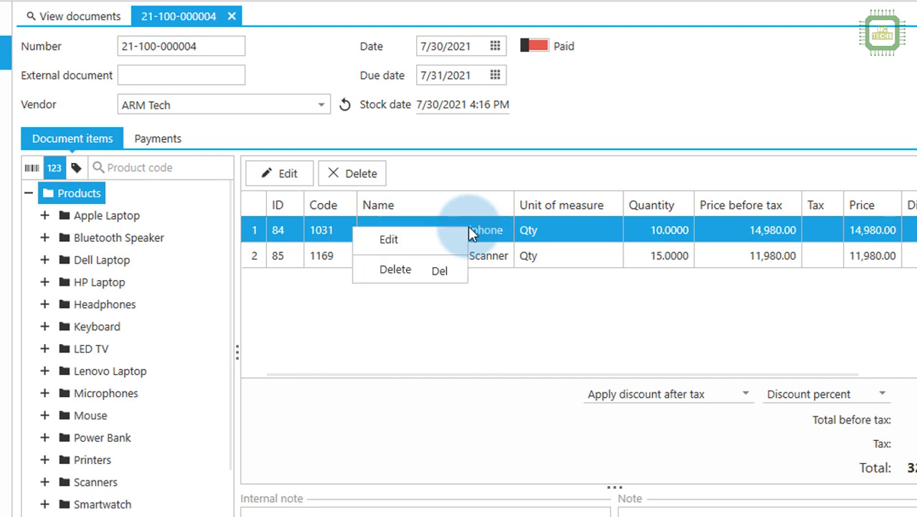
click(397, 241)
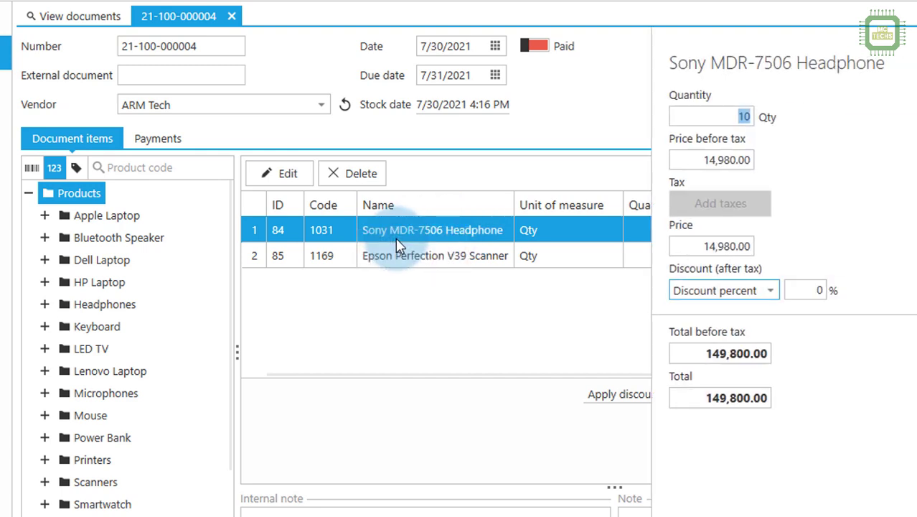
Change the headphone quantity to 12 and save the purchase document.
click(747, 116)
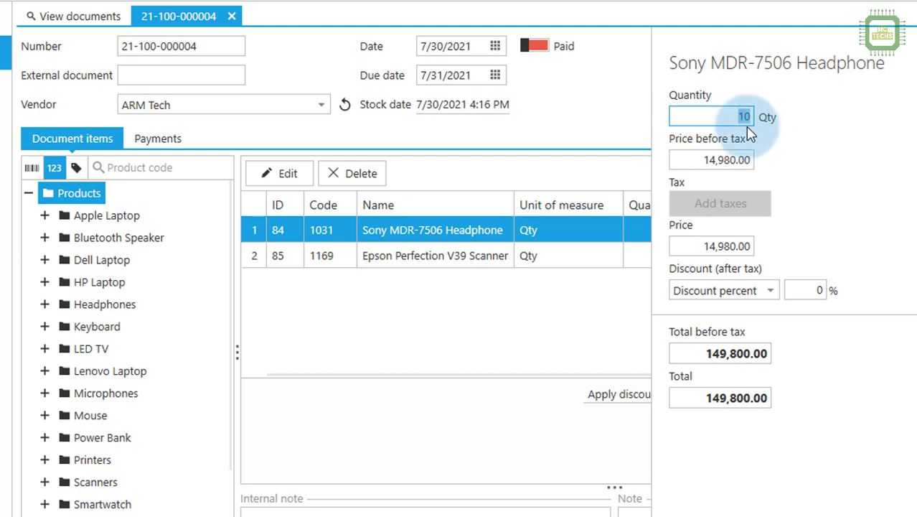
text(12)
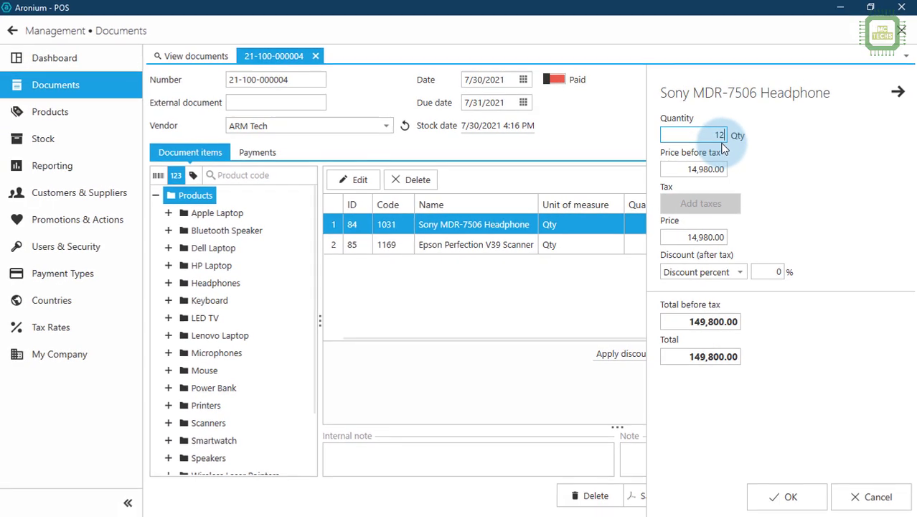
click(778, 505)
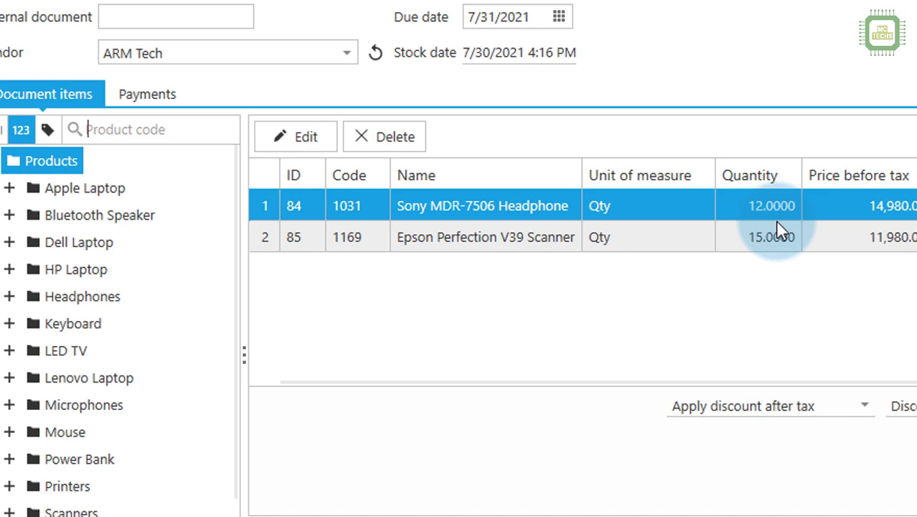
click(867, 496)
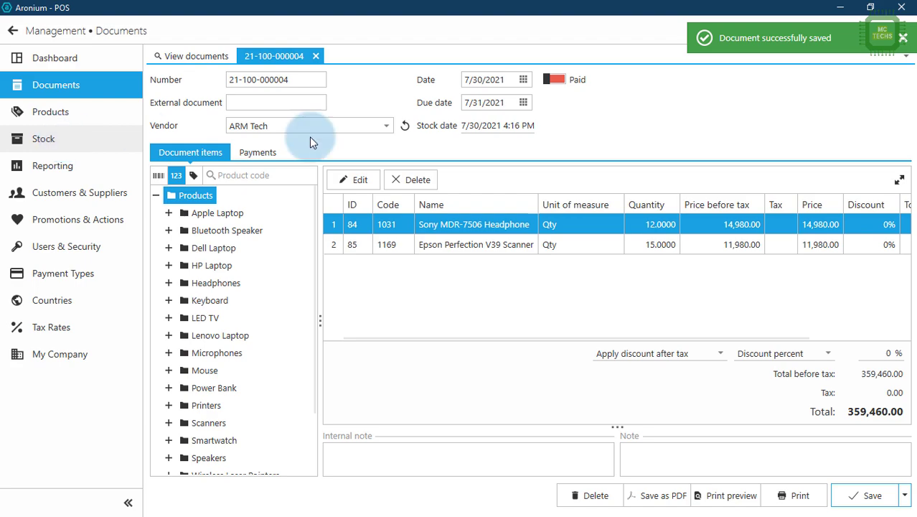
Find product code 1031 and load the Sony MDR-7506 Headphone stock history, selecting the 12-unit purchase.
click(180, 76)
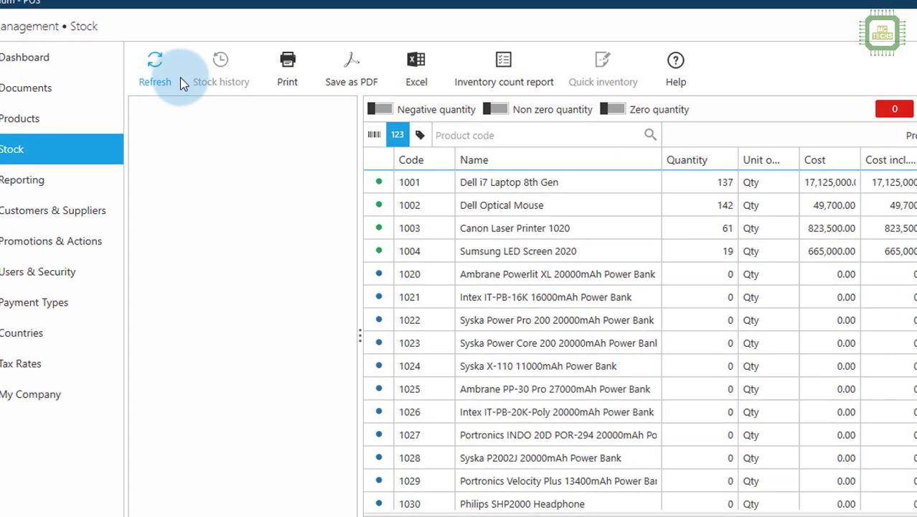
click(474, 137)
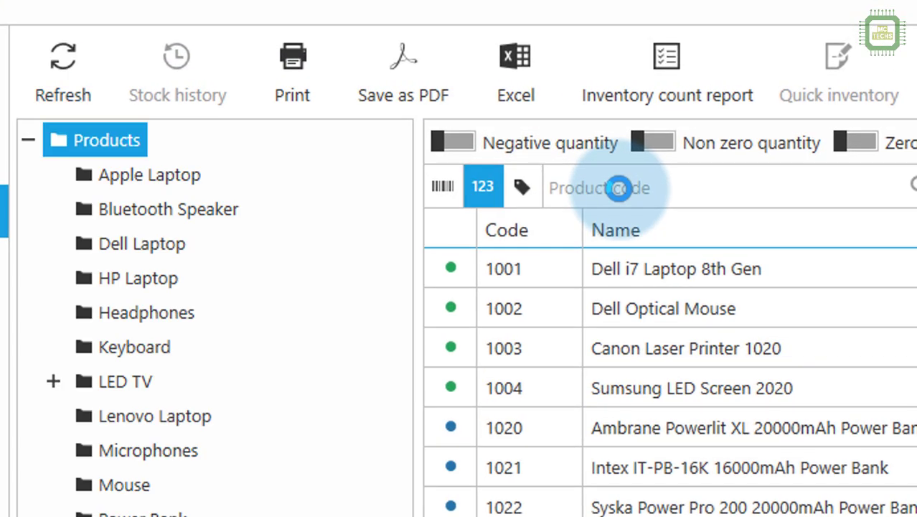
text(1031)
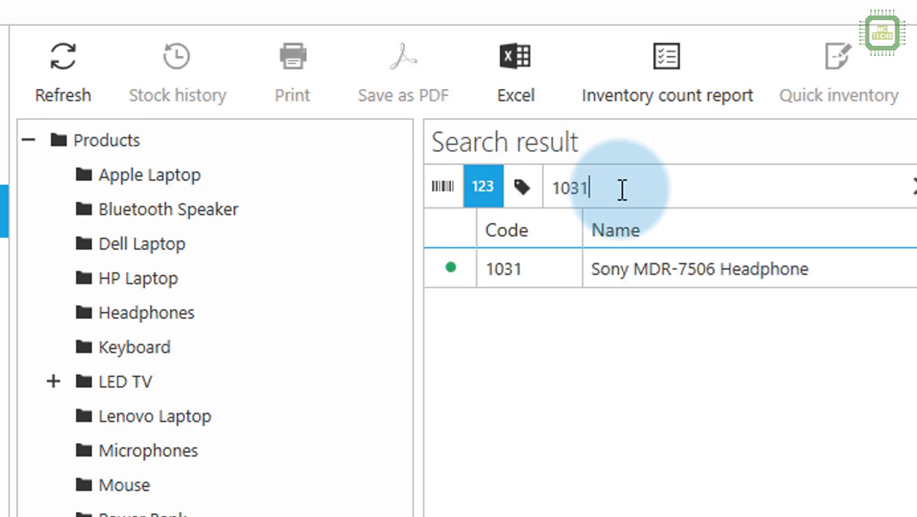
click(626, 273)
right_click(626, 273)
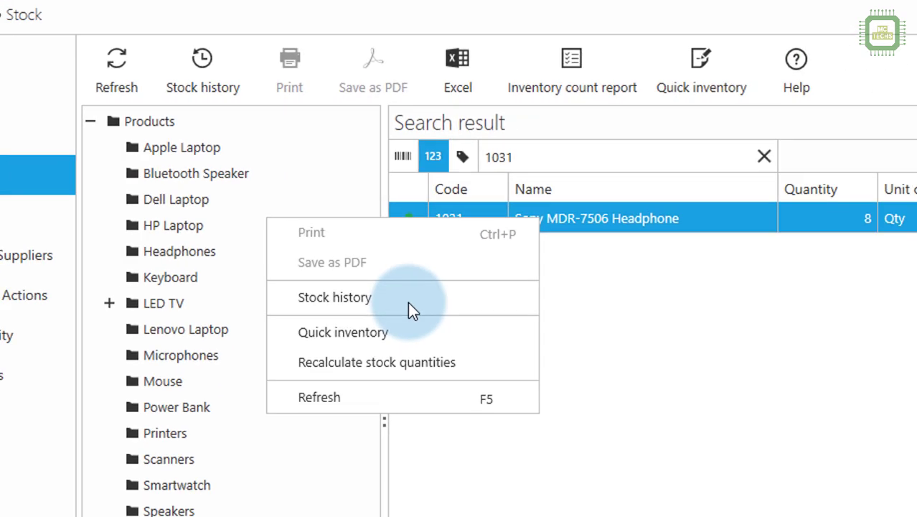
click(409, 307)
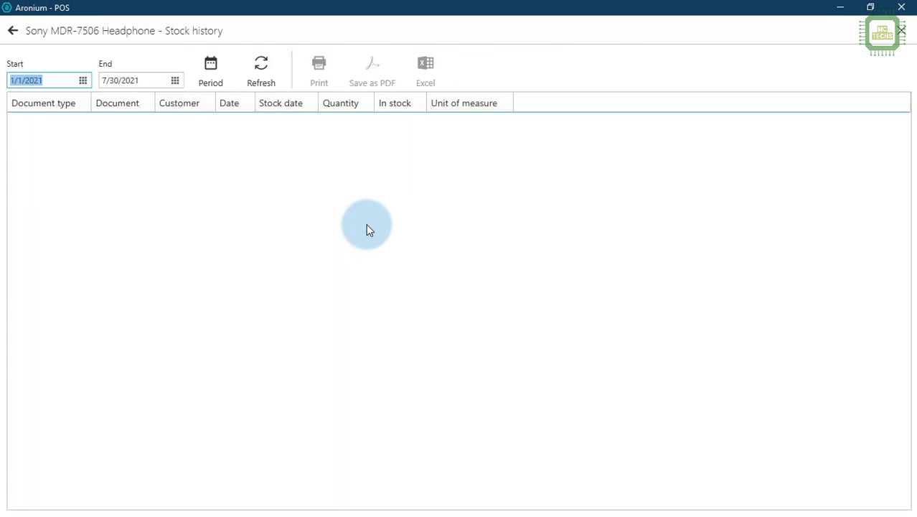
click(261, 71)
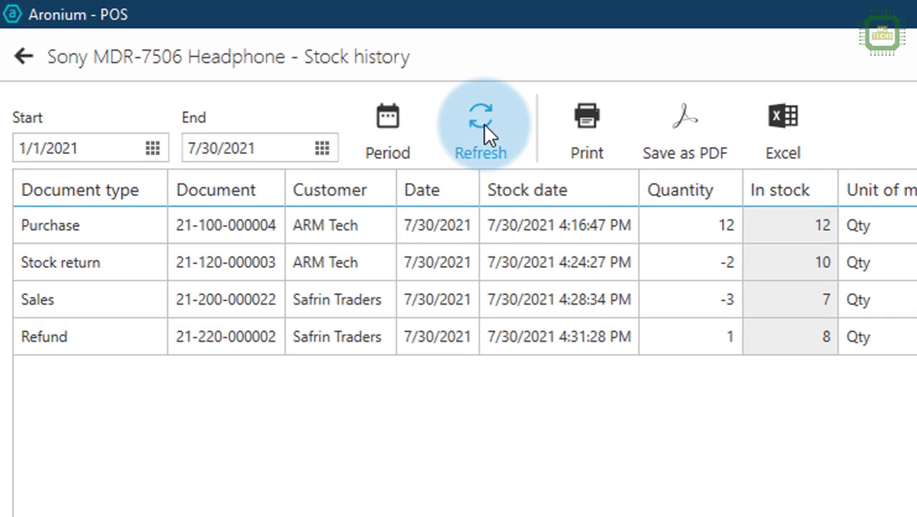
click(727, 229)
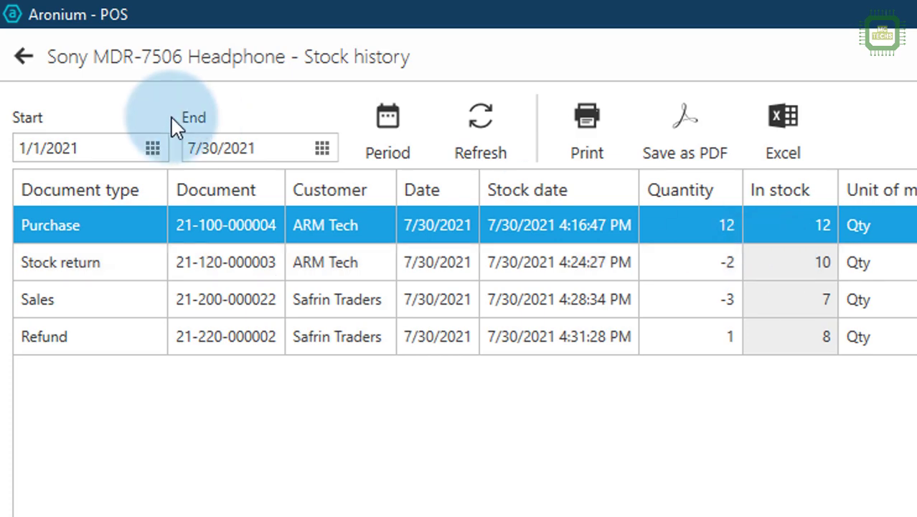
click(24, 58)
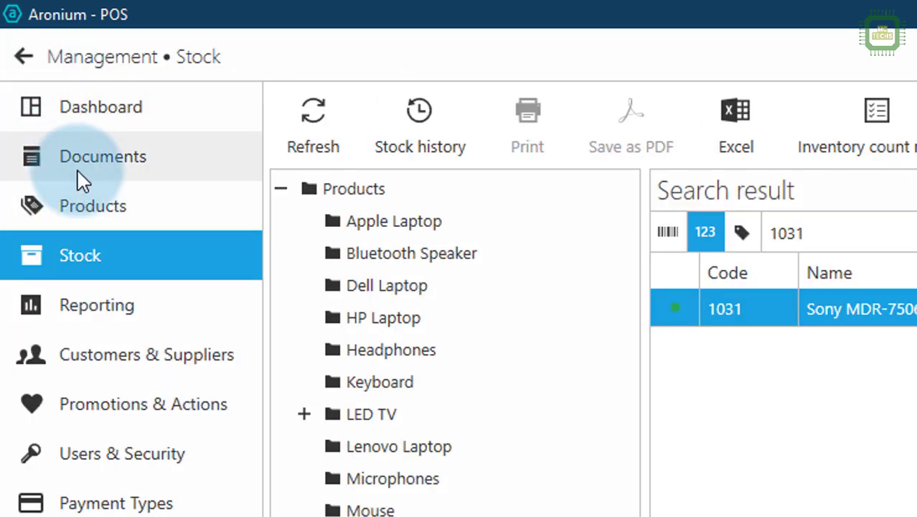
click(77, 170)
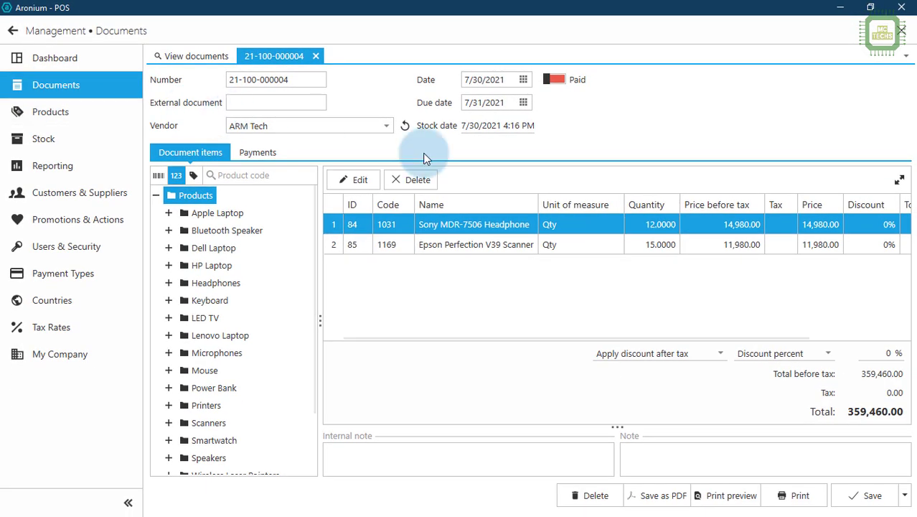
click(196, 58)
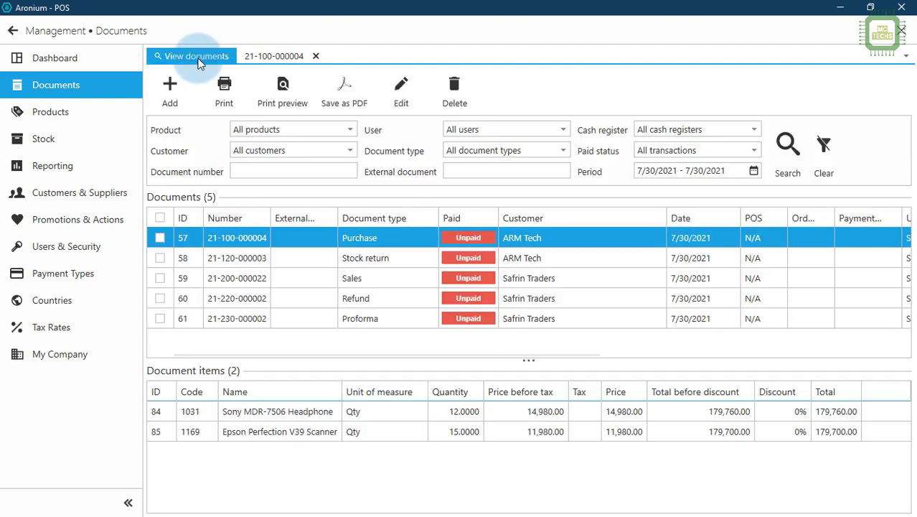
click(381, 265)
click(381, 284)
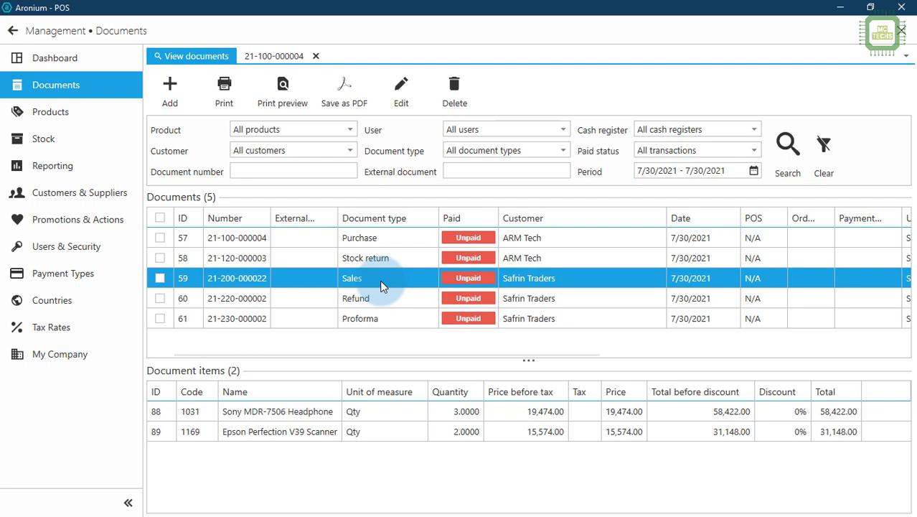
Print-preview the sales invoice (total Rs.89,570.00), then close the preview.
right_click(402, 279)
right_click(451, 280)
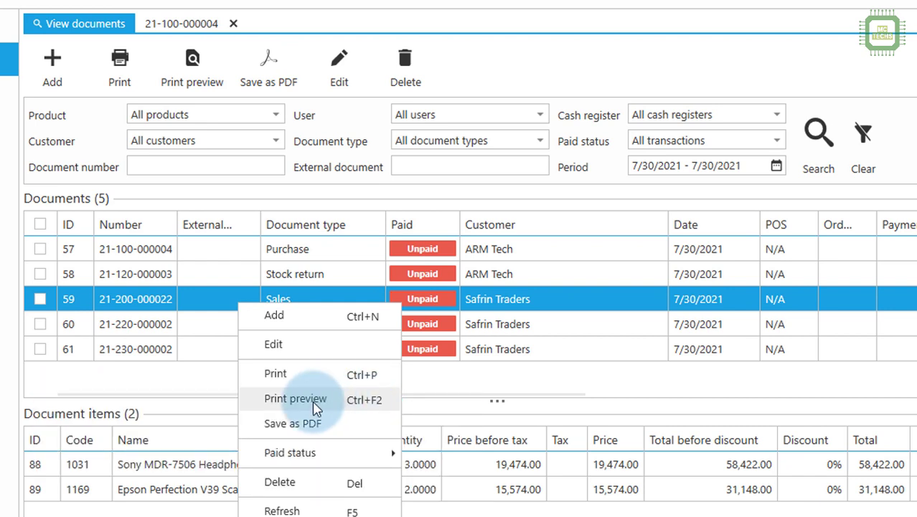
click(316, 407)
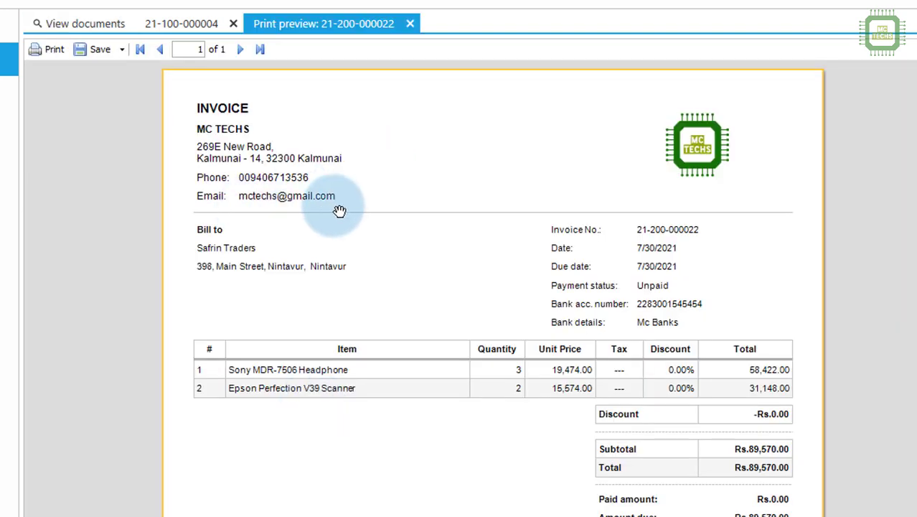
click(410, 24)
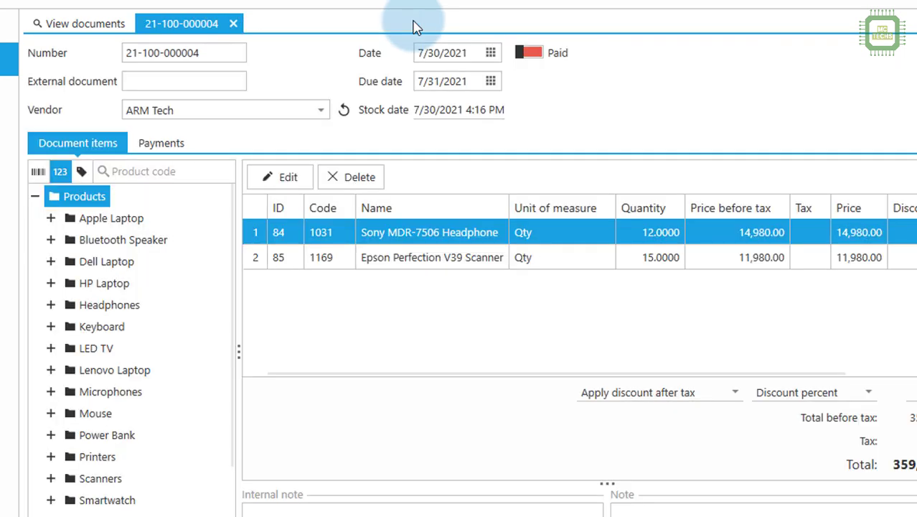
click(70, 28)
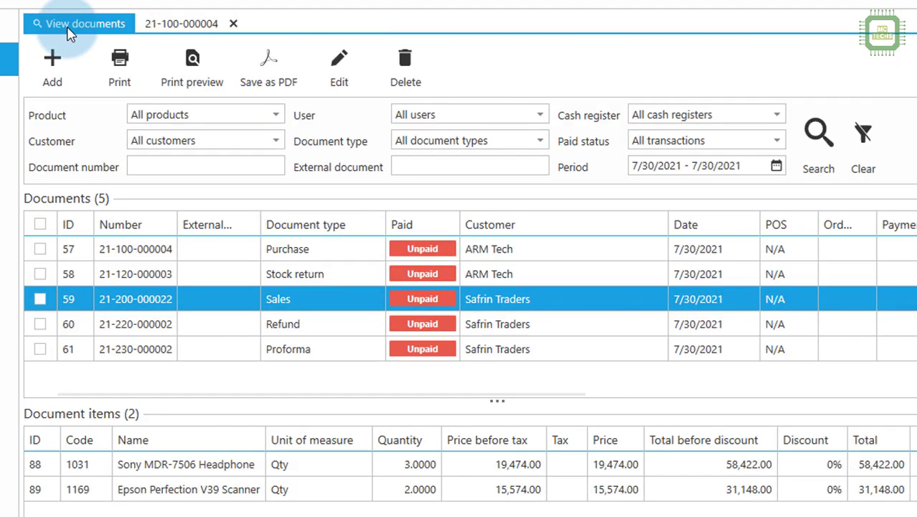
click(288, 331)
right_click(287, 331)
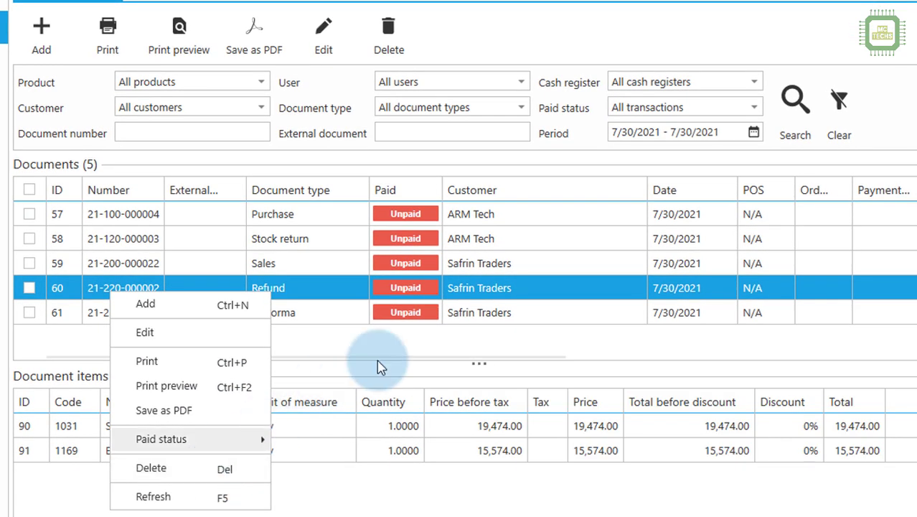
click(379, 288)
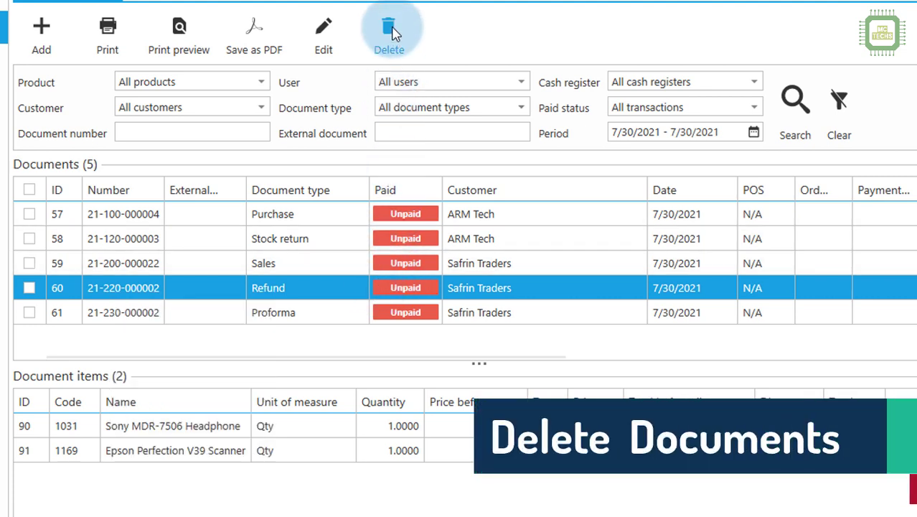
click(258, 38)
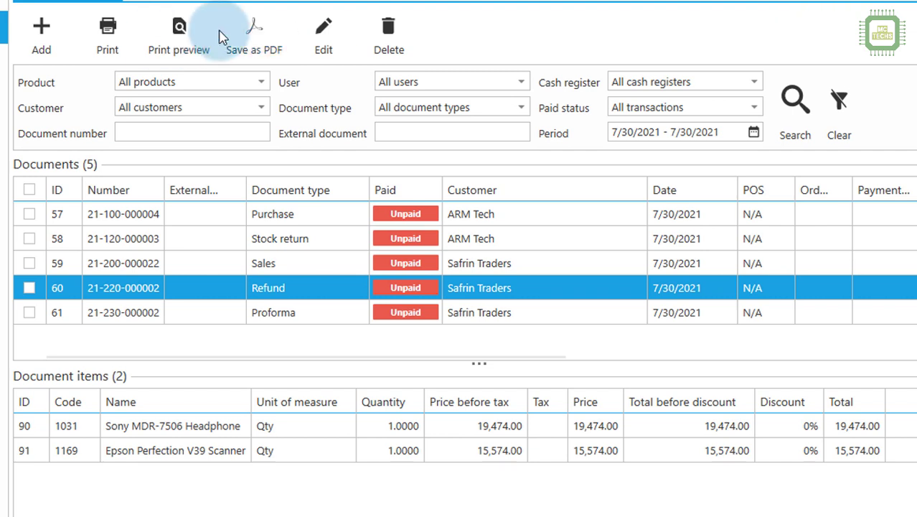
Sort the documents by Number in both directions, then Document type both ways, Paid, and finally ID.
click(114, 192)
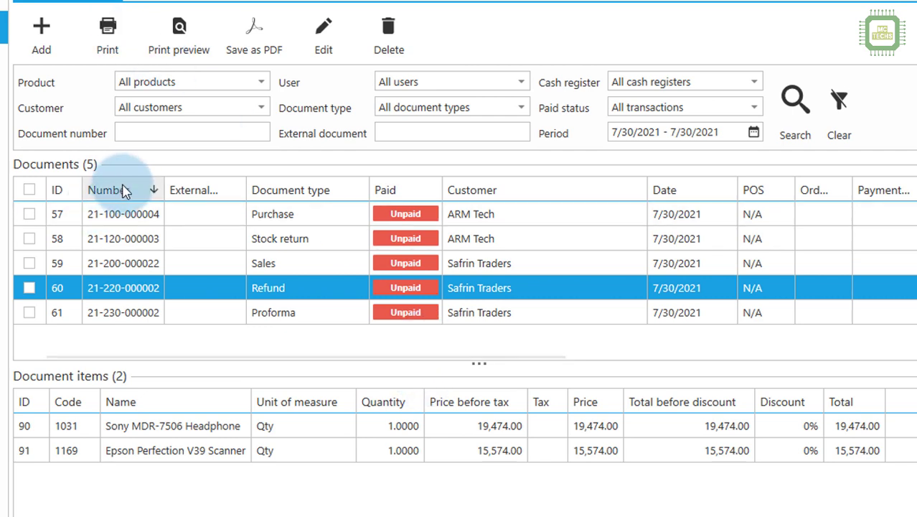
click(134, 192)
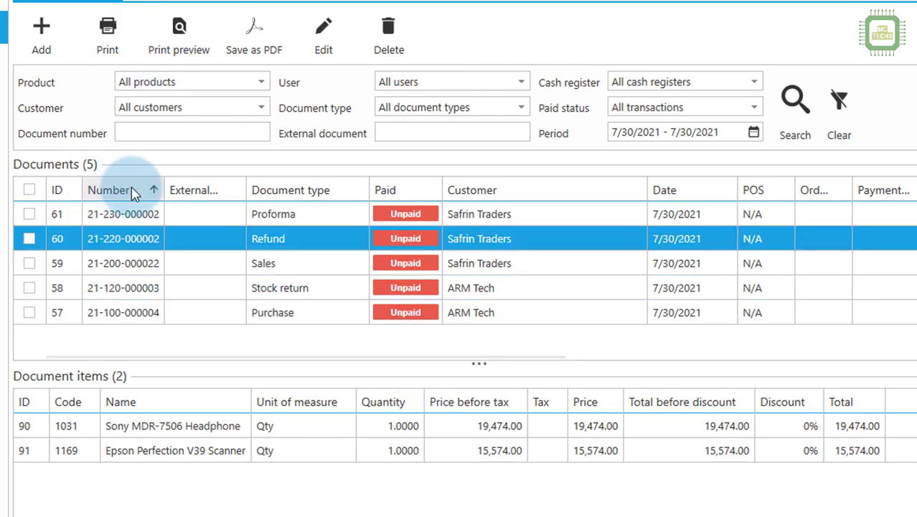
click(133, 193)
click(132, 191)
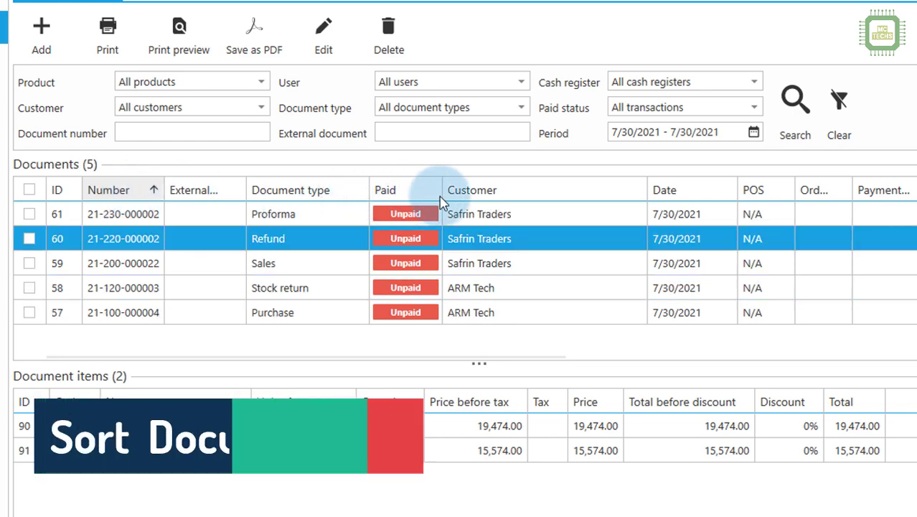
click(354, 194)
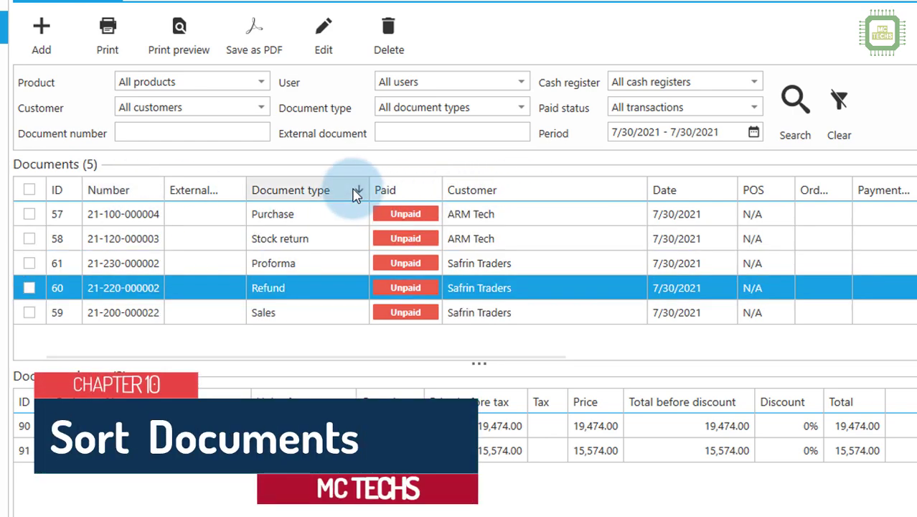
click(354, 193)
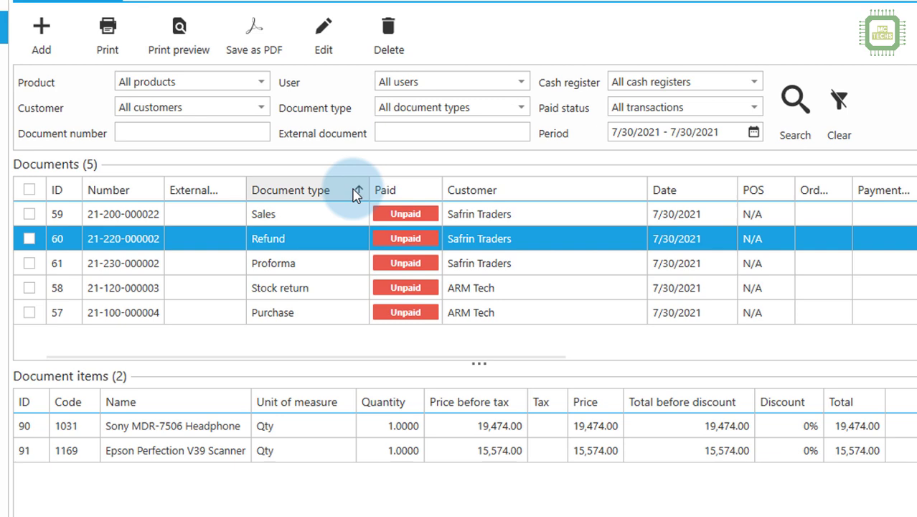
click(412, 187)
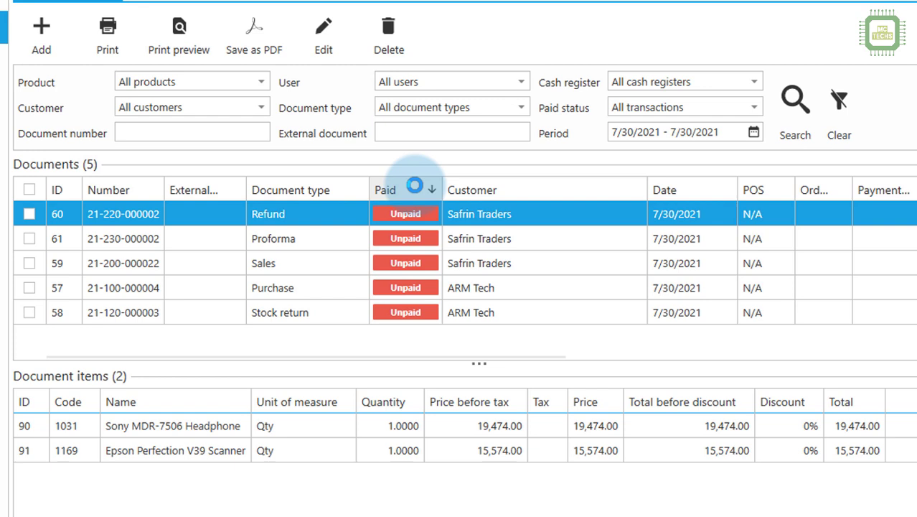
click(414, 185)
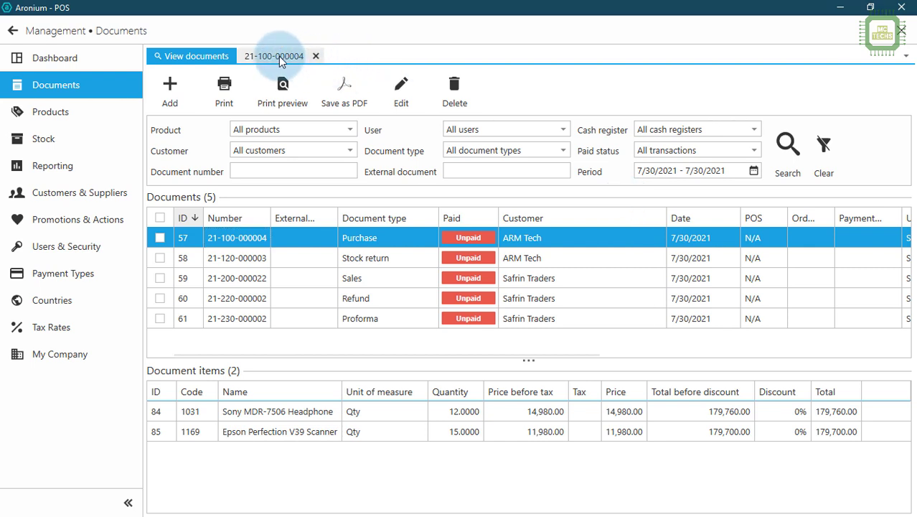
click(316, 56)
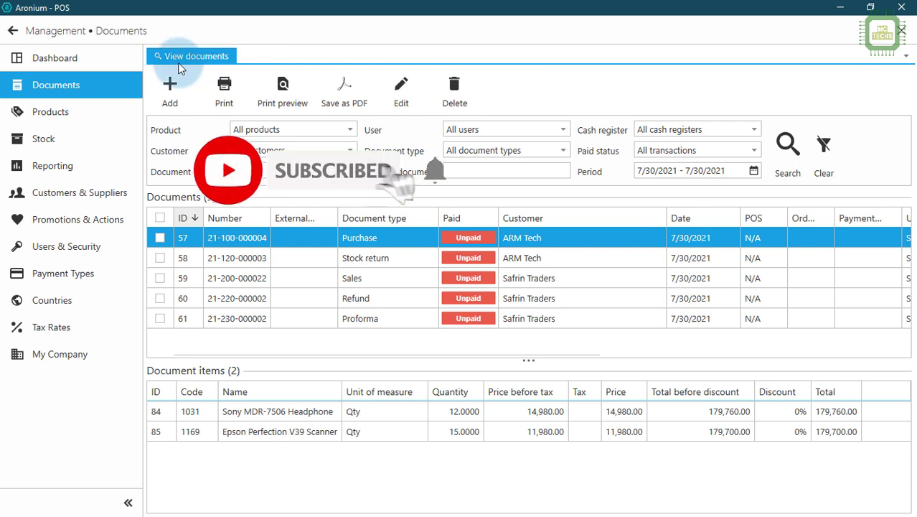
click(13, 30)
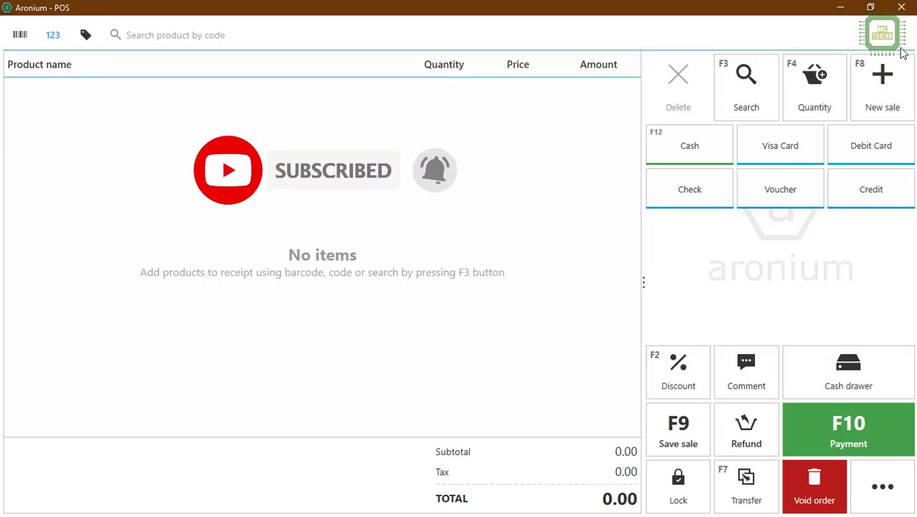